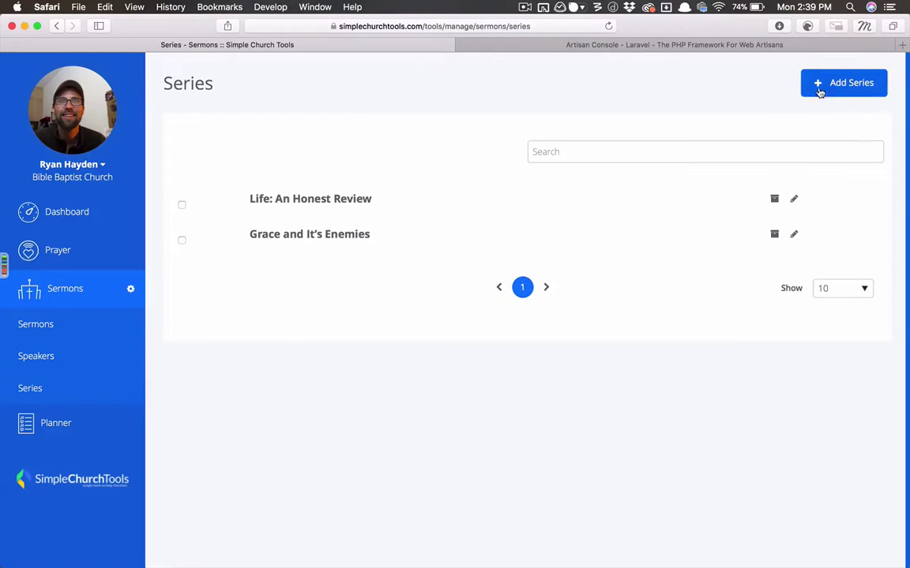
# Step: Start a new series titled "I Am" with the summary "The I Am Statements of Jesus in John"
pyautogui.click(851, 98)
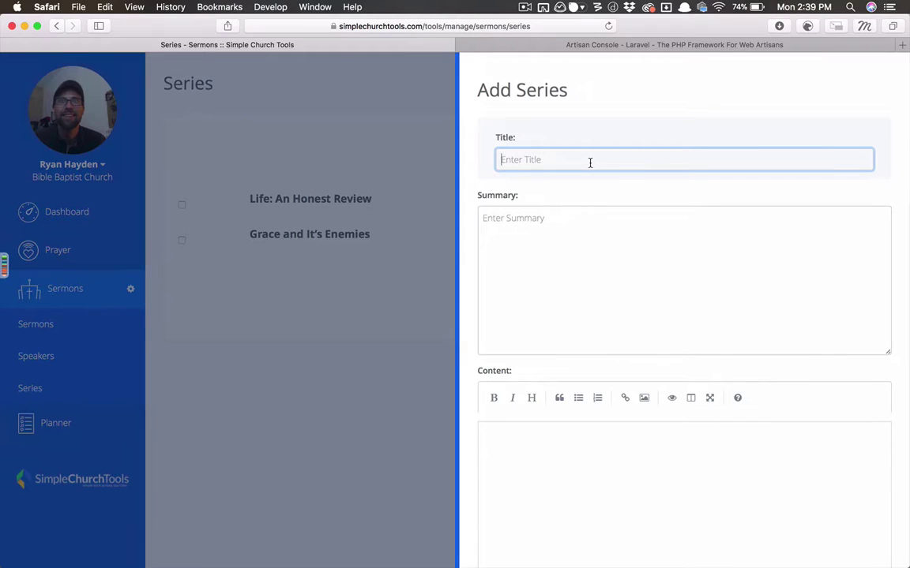
pyautogui.write('I Am')
pyautogui.press('Tab')
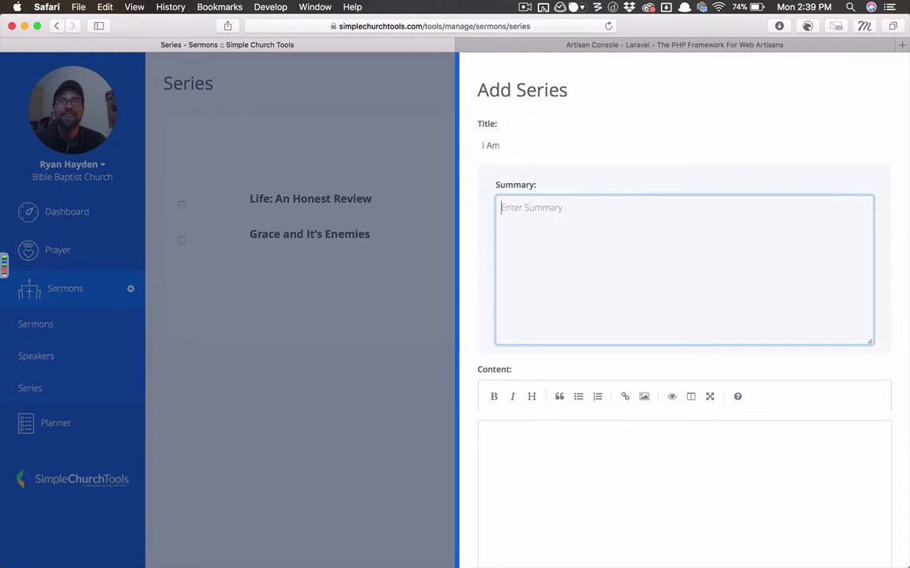
pyautogui.write('The I Am Statements of Jesus')
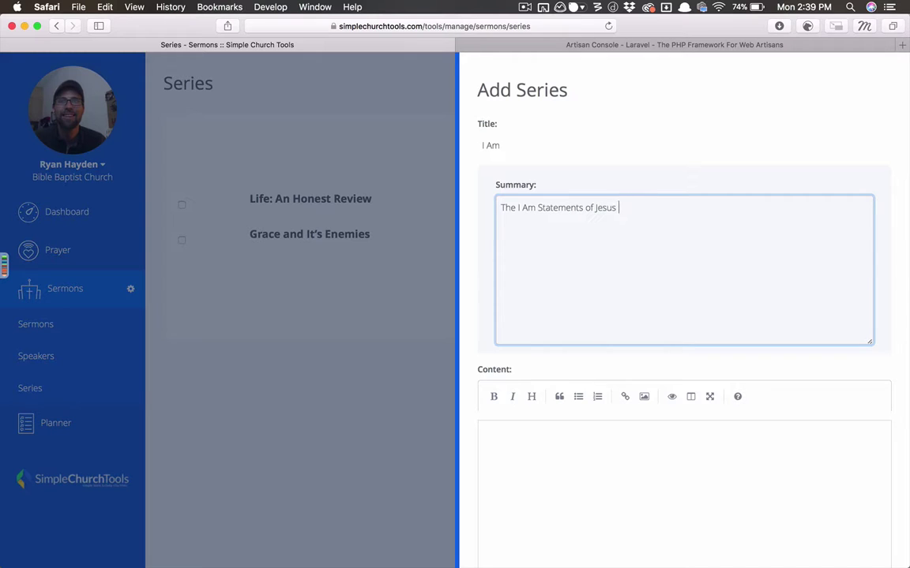
# Step: Enter "Christian" as the content of the new series and create the series
pyautogui.click(512, 446)
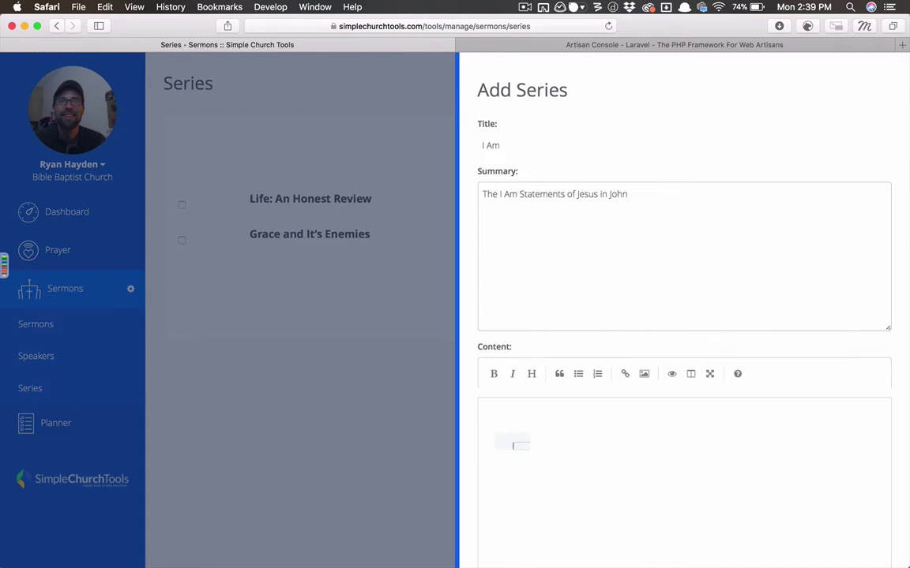
pyautogui.scroll(-4, 577, 153)
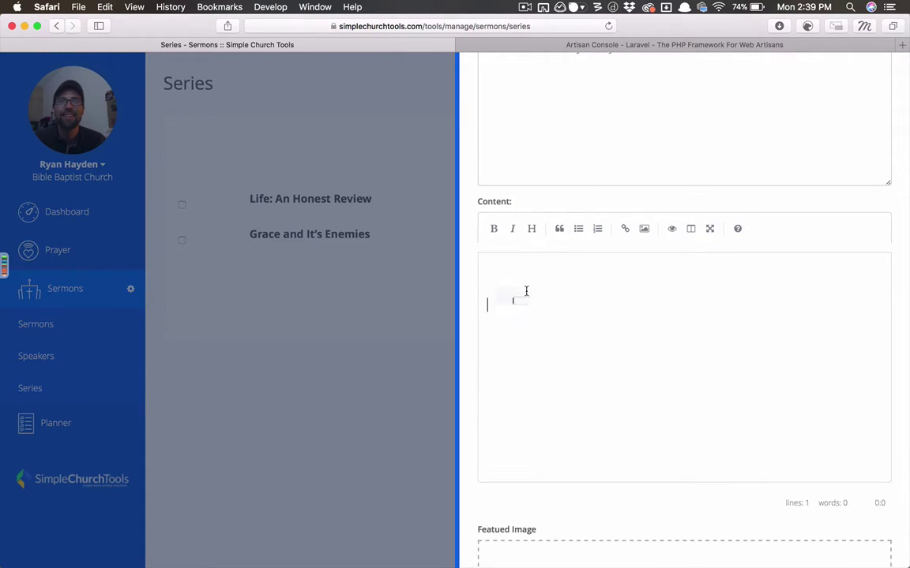
pyautogui.write('Christ ')
pyautogui.write('an')
pyautogui.scroll(-5, 595, 311)
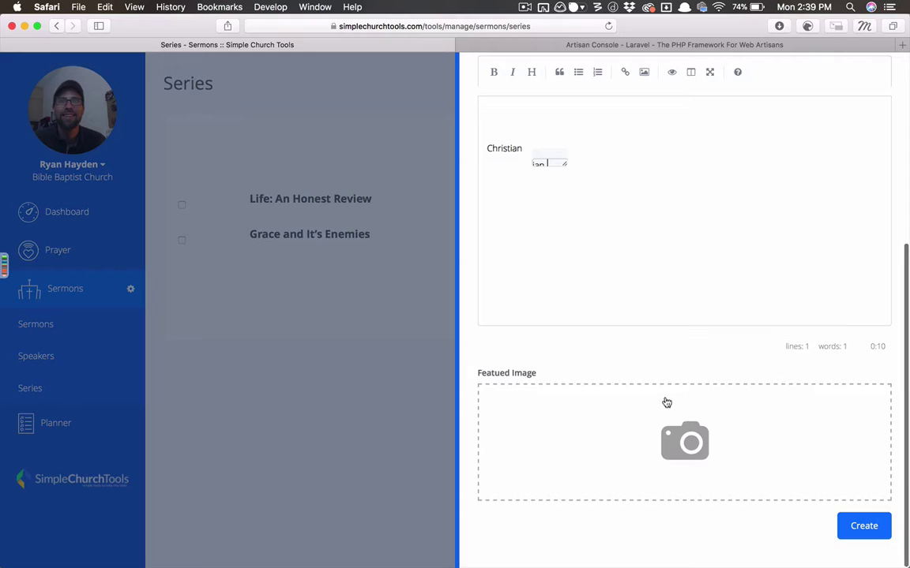
pyautogui.click(864, 526)
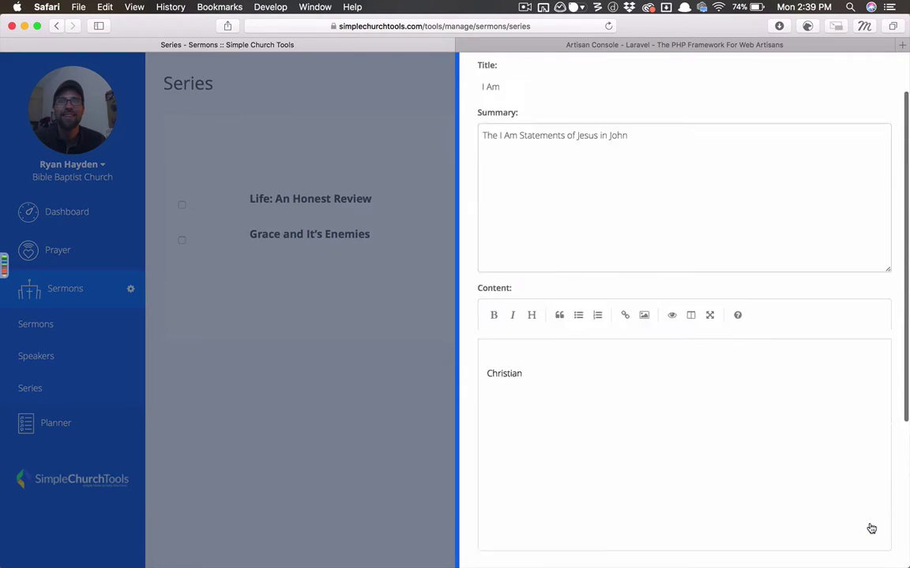
pyautogui.click(398, 408)
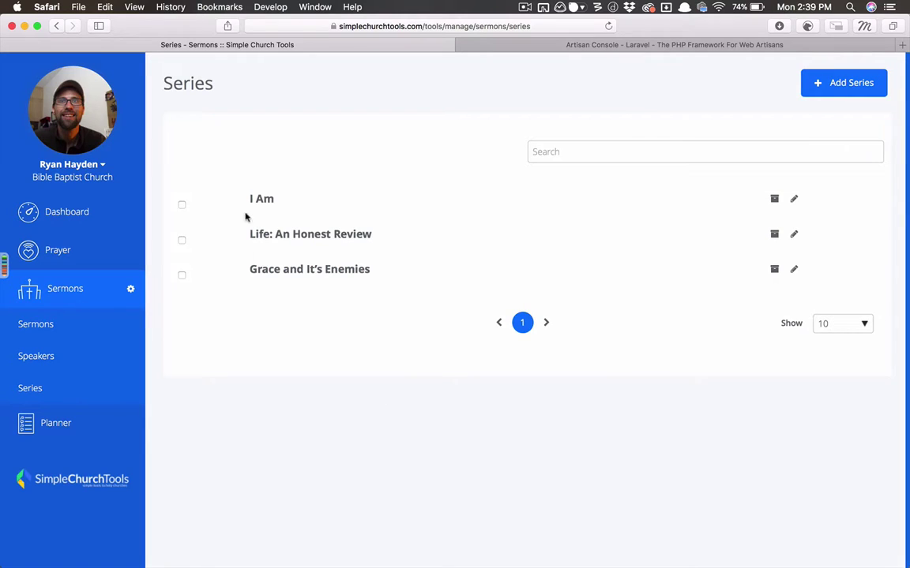
# Step: View the Speakers list and start a new sermon from the Sermons list
pyautogui.click(66, 357)
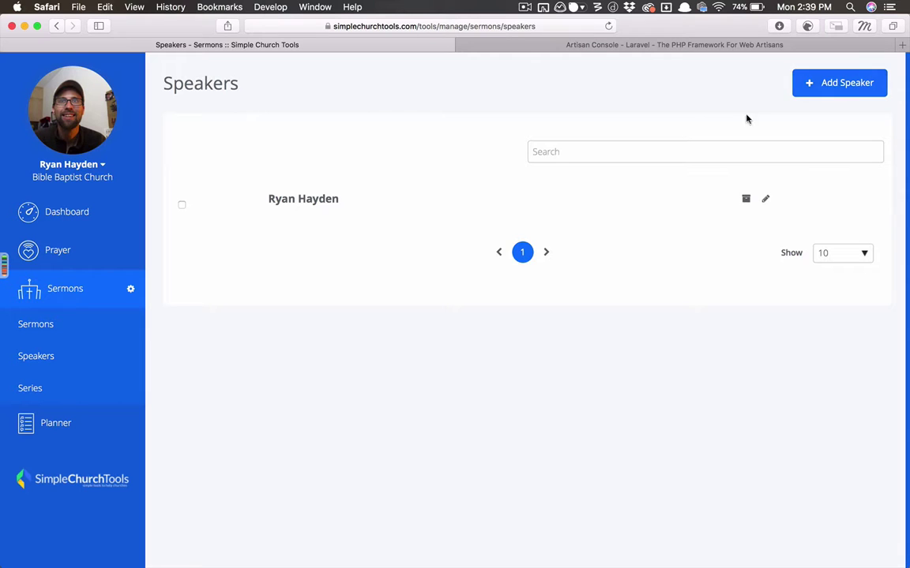
pyautogui.click(51, 334)
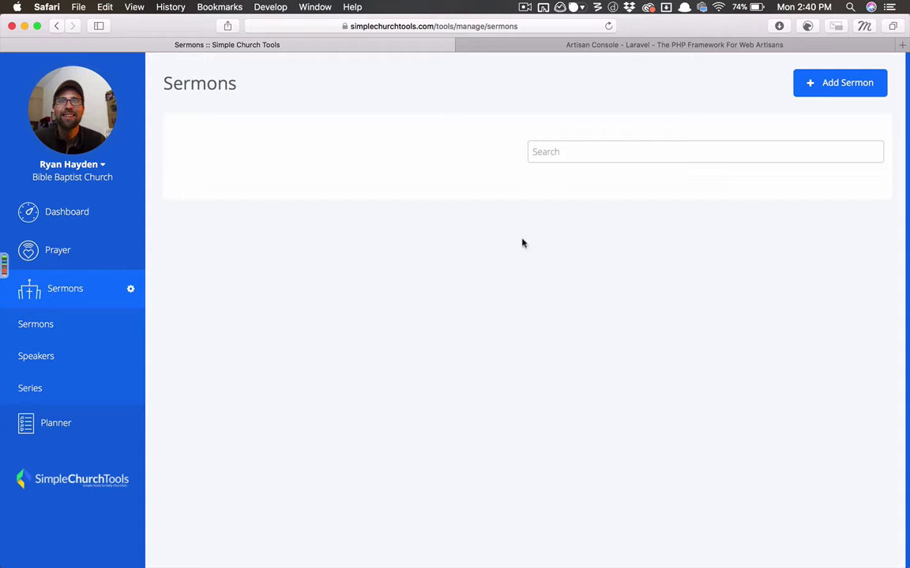
pyautogui.click(841, 92)
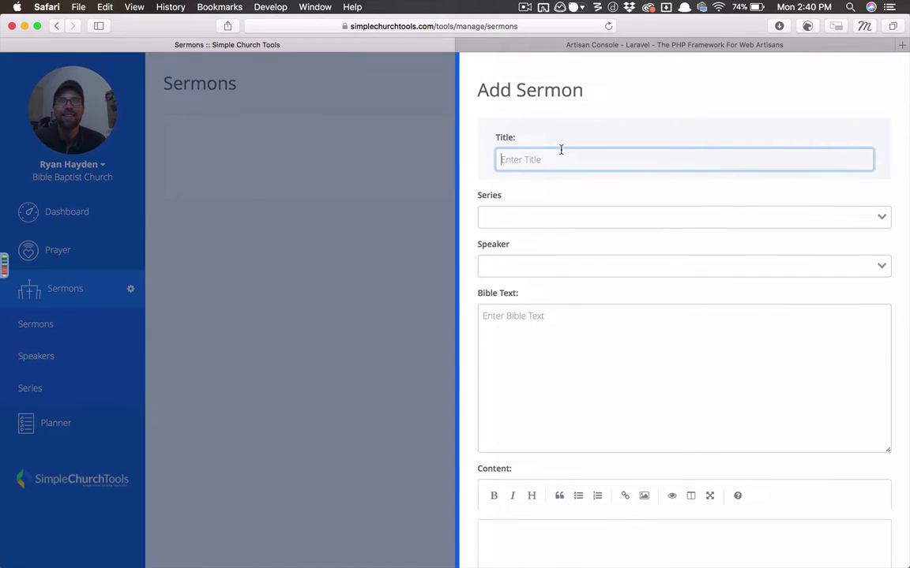
# Step: Examine the series choices, speaker choices, Bible text field and content editor of the new sermon form
pyautogui.click(542, 221)
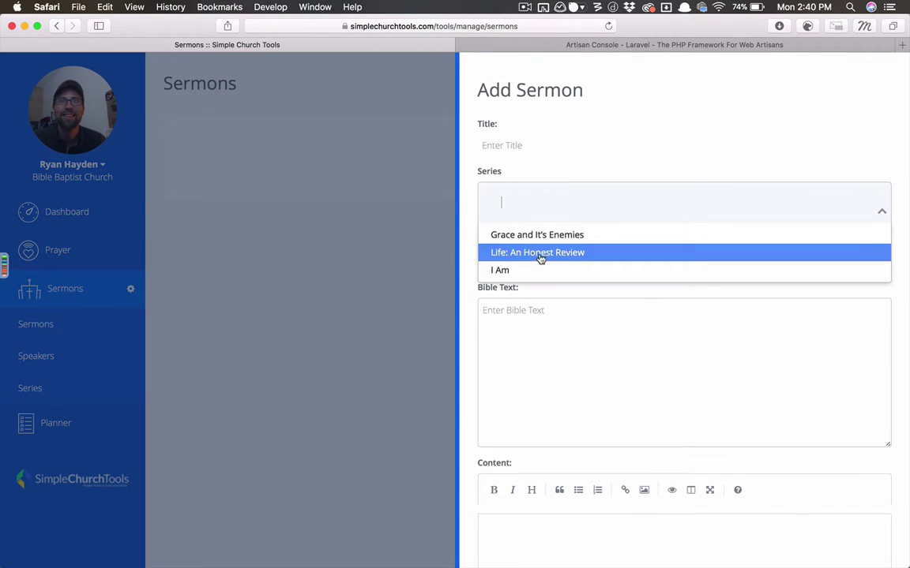
pyautogui.click(552, 310)
pyautogui.click(608, 241)
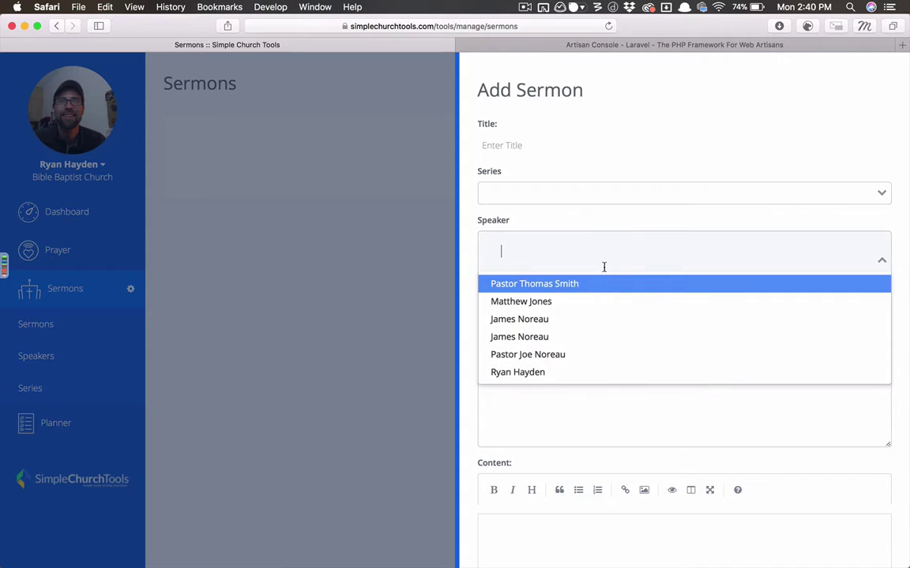
pyautogui.click(576, 402)
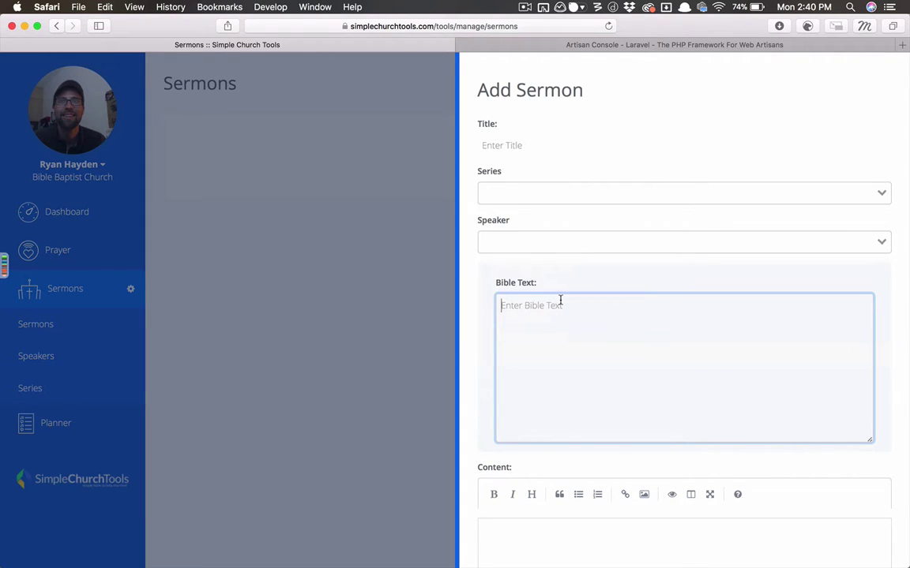
pyautogui.scroll(-2, 560, 300)
pyautogui.scroll(-5, 555, 238)
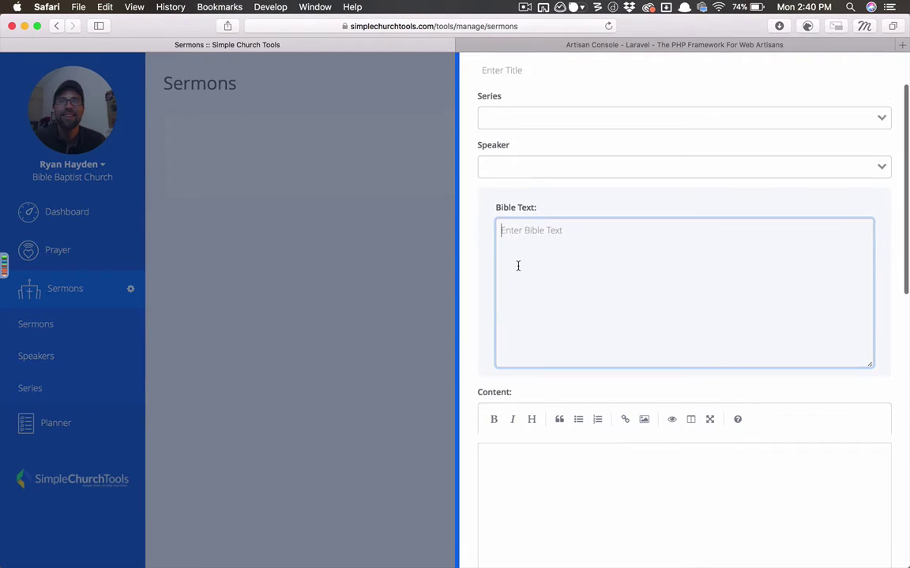
pyautogui.scroll(-3, 535, 245)
pyautogui.click(550, 218)
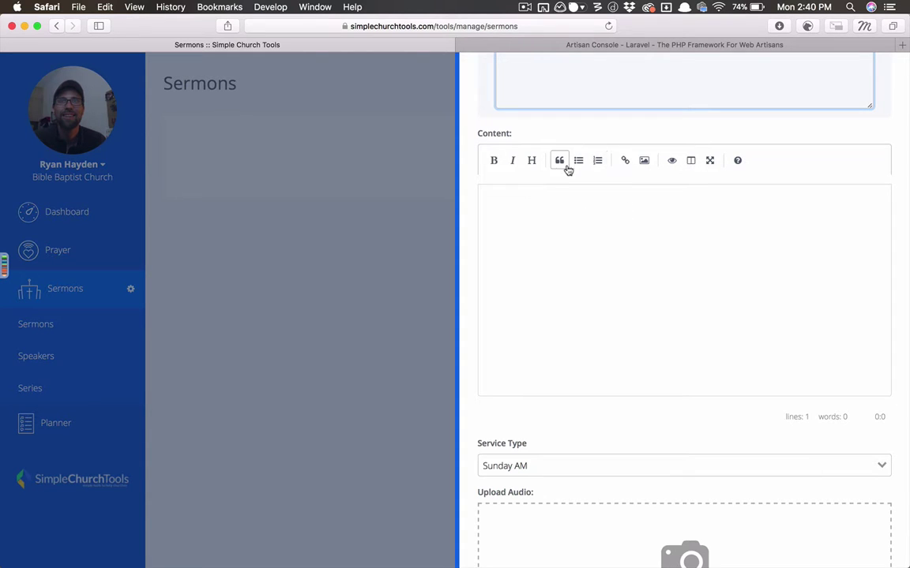
# Step: Switch to Bear, copy the full sermon notes and paste them into the new sermon's Content field
pyautogui.moveTo(447, 557)
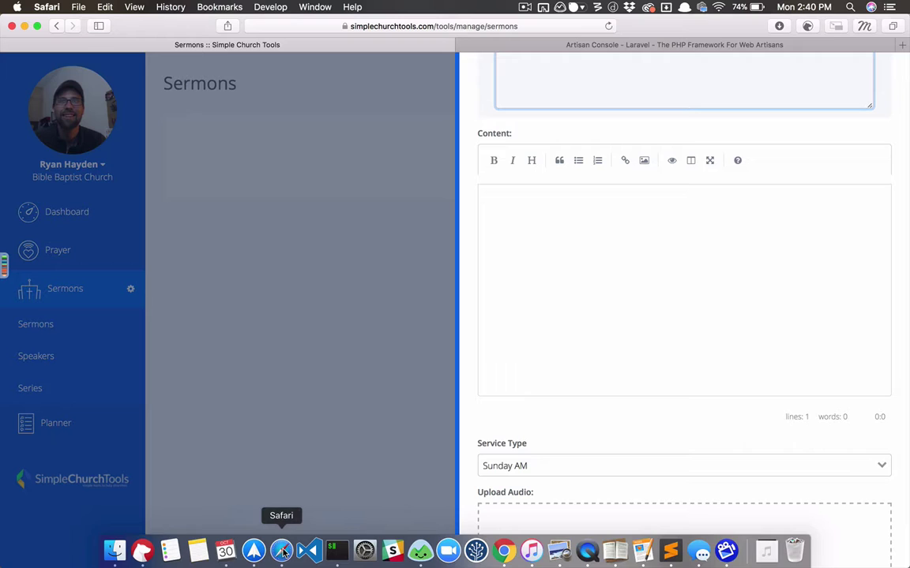
pyautogui.click(521, 269)
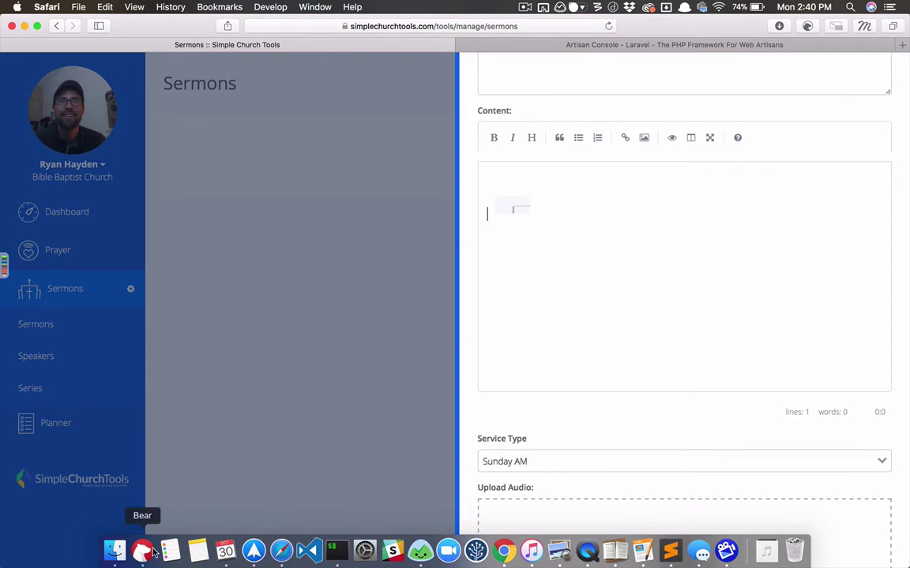
pyautogui.click(143, 551)
pyautogui.scroll(10, 258, 253)
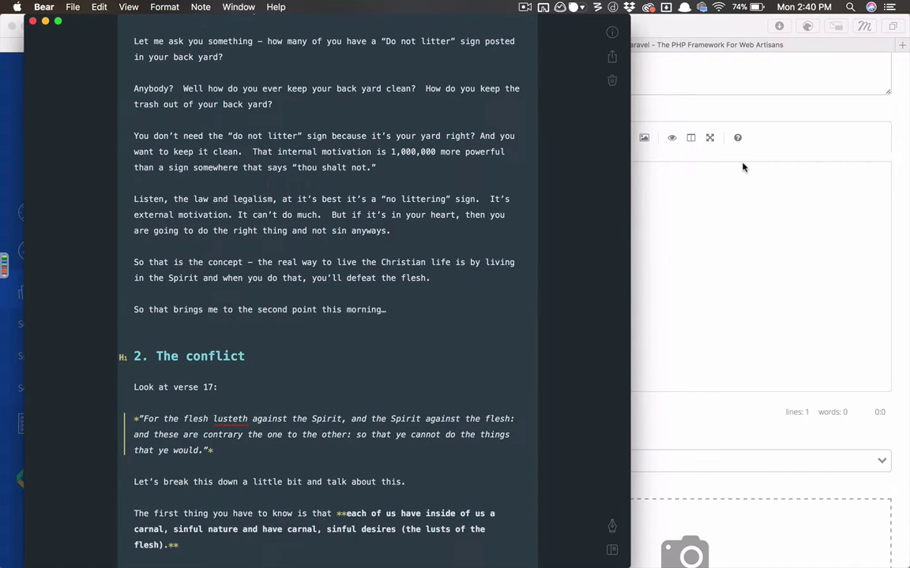
pyautogui.click(666, 189)
pyautogui.press('cmd+v')
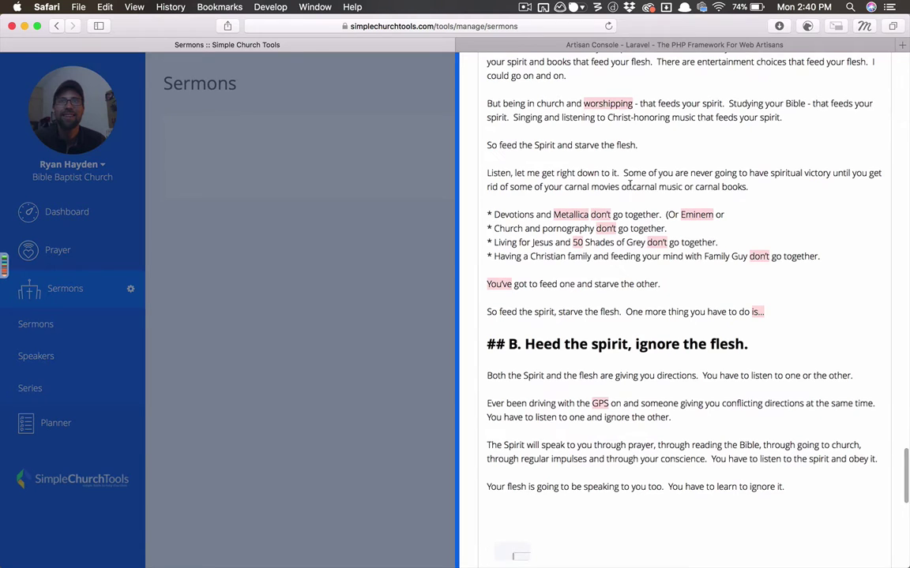
pyautogui.scroll(8, 648, 190)
pyautogui.scroll(5, 629, 185)
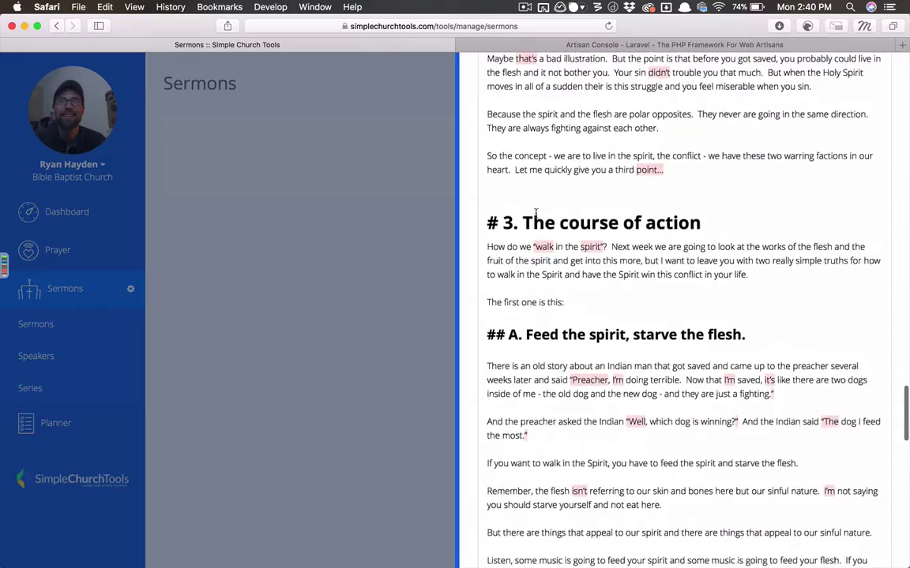
pyautogui.scroll(10, 537, 211)
pyautogui.scroll(8, 535, 213)
# Step: Upload 20171028sunam.mp3 from the Downloads folder as the sermon's audio
pyautogui.scroll(-20, 536, 214)
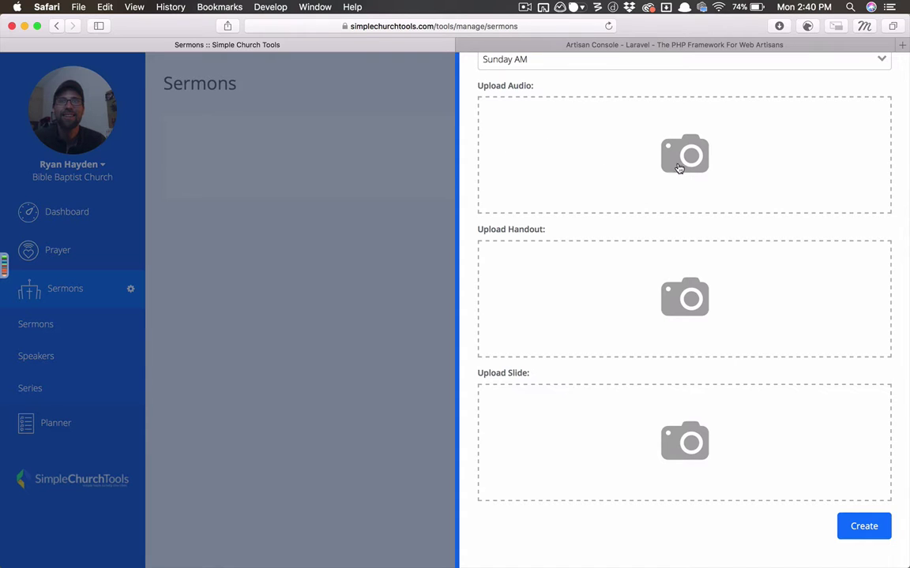
pyautogui.moveTo(240, 551)
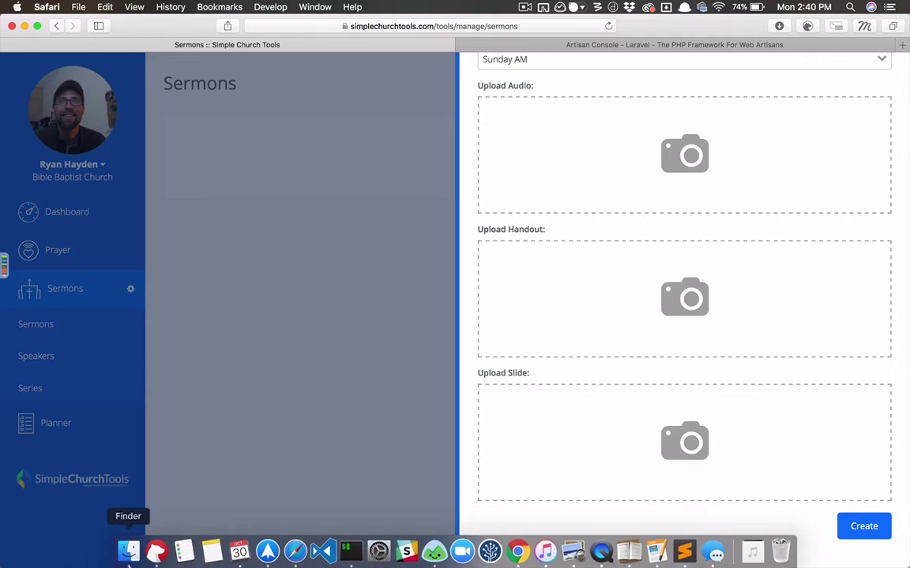
pyautogui.click(128, 555)
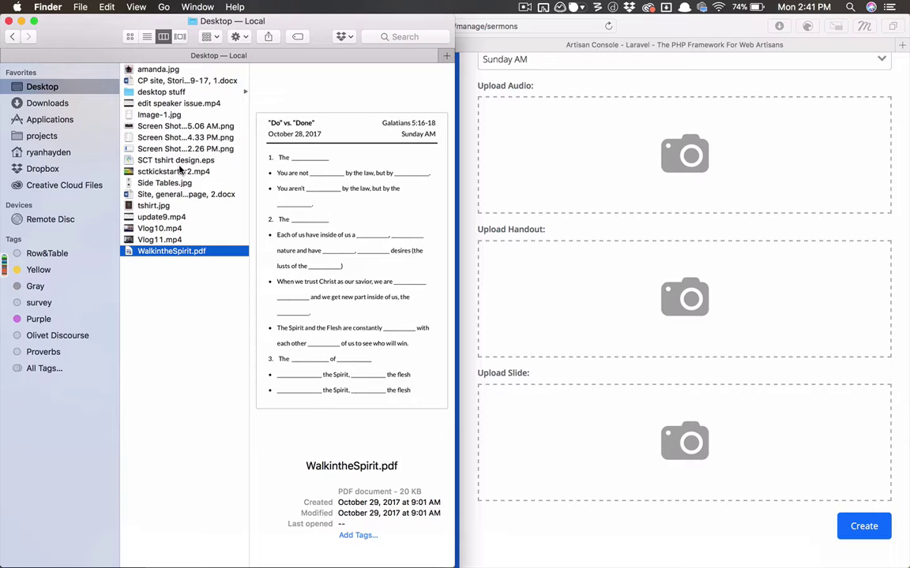
pyautogui.click(68, 104)
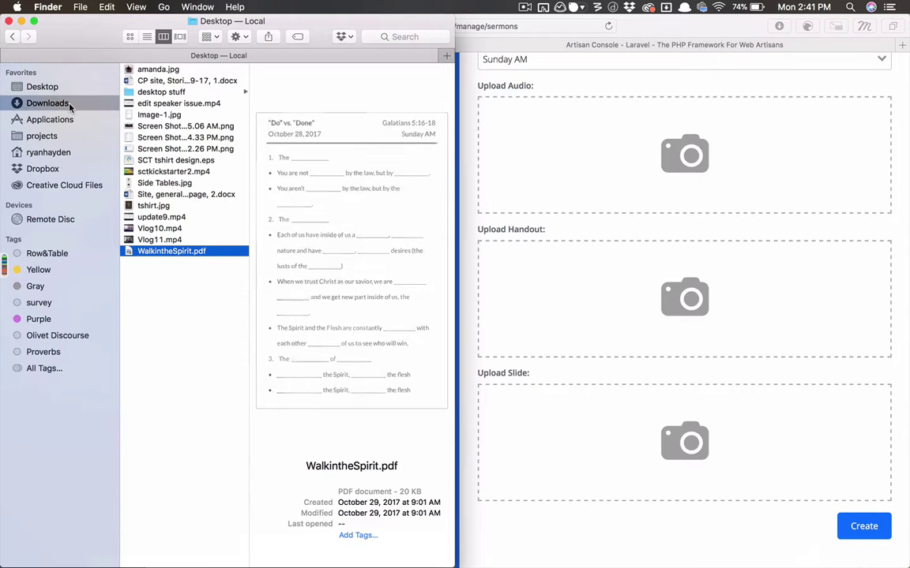
pyautogui.click(196, 70)
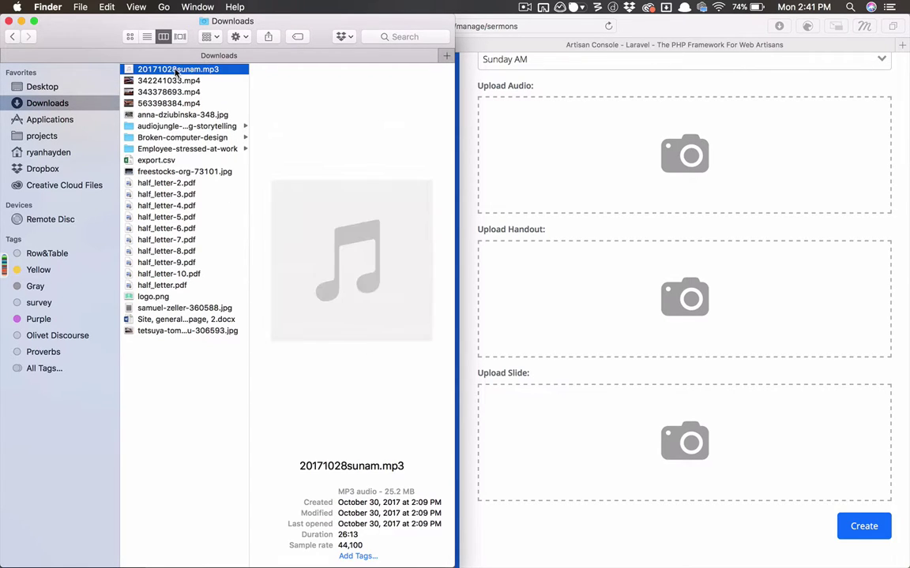
pyautogui.moveTo(179, 70); pyautogui.dragTo(562, 142)
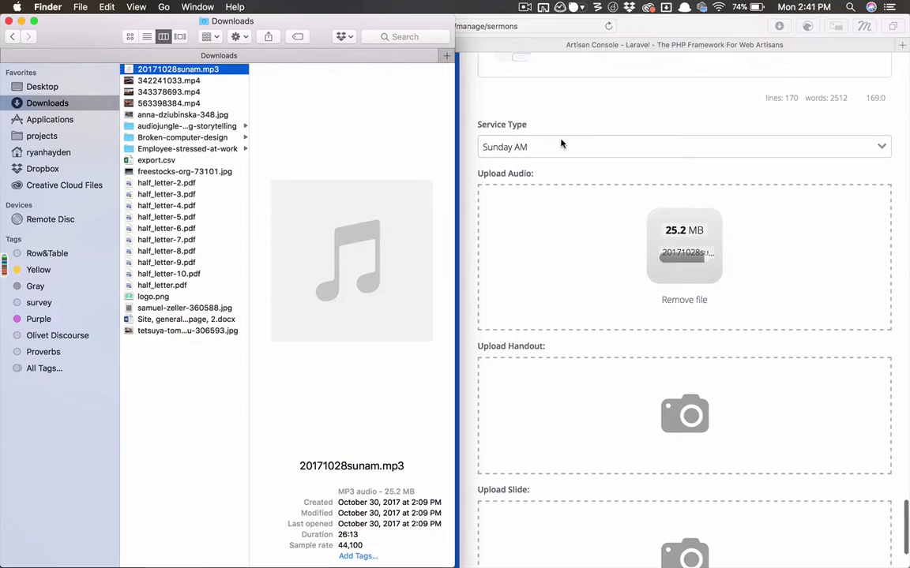
# Step: Upload WalkintheSpirit.pdf from the Desktop as the sermon's handout
pyautogui.scroll(-3, 577, 333)
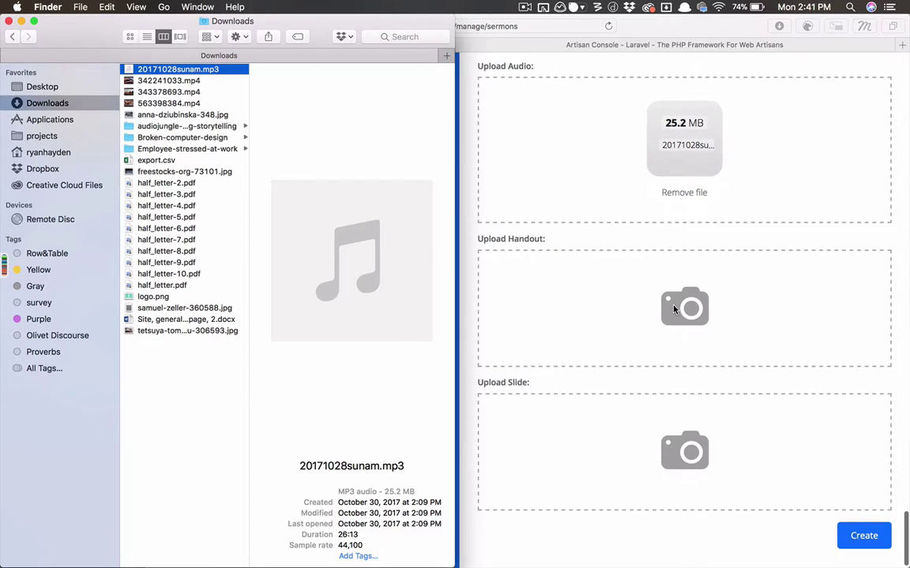
pyautogui.click(606, 274)
pyautogui.click(692, 311)
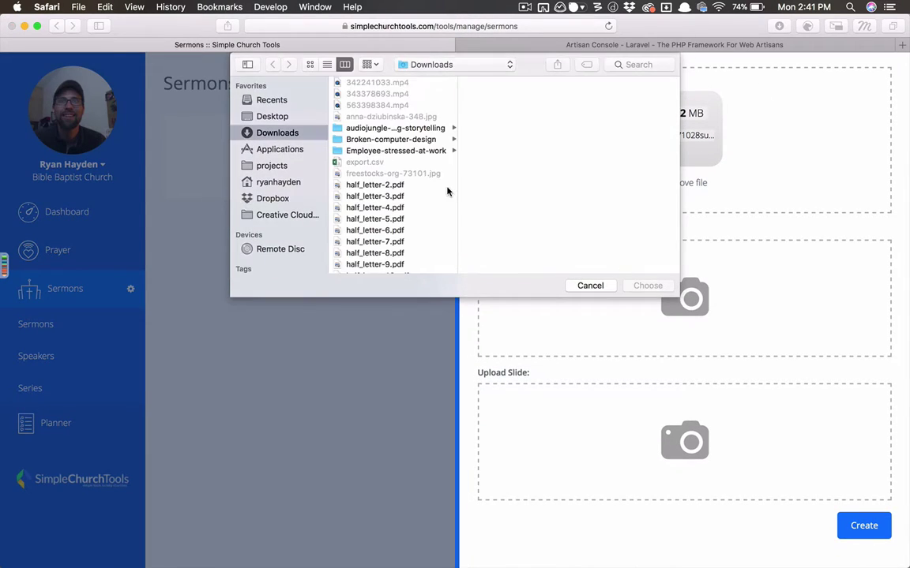
pyautogui.click(280, 117)
pyautogui.scroll(-2, 370, 156)
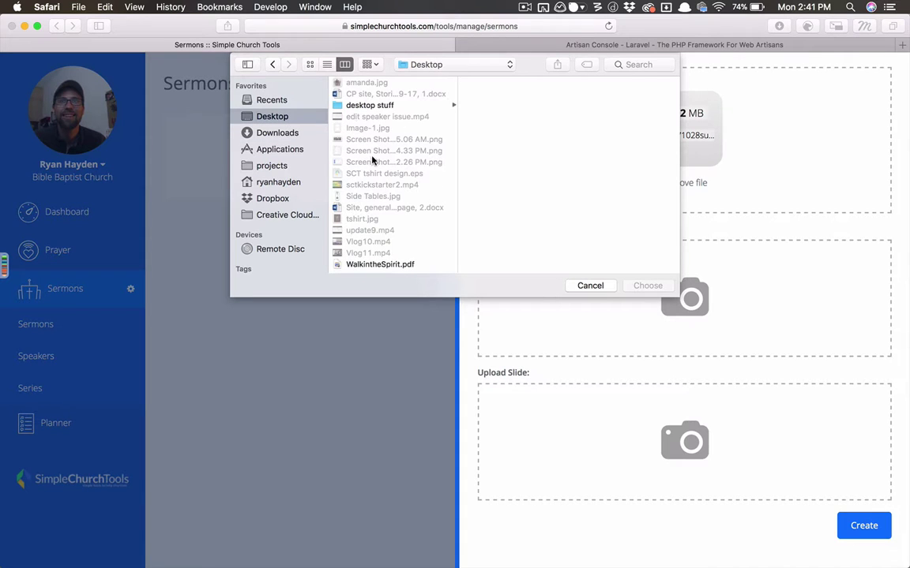
pyautogui.click(379, 264)
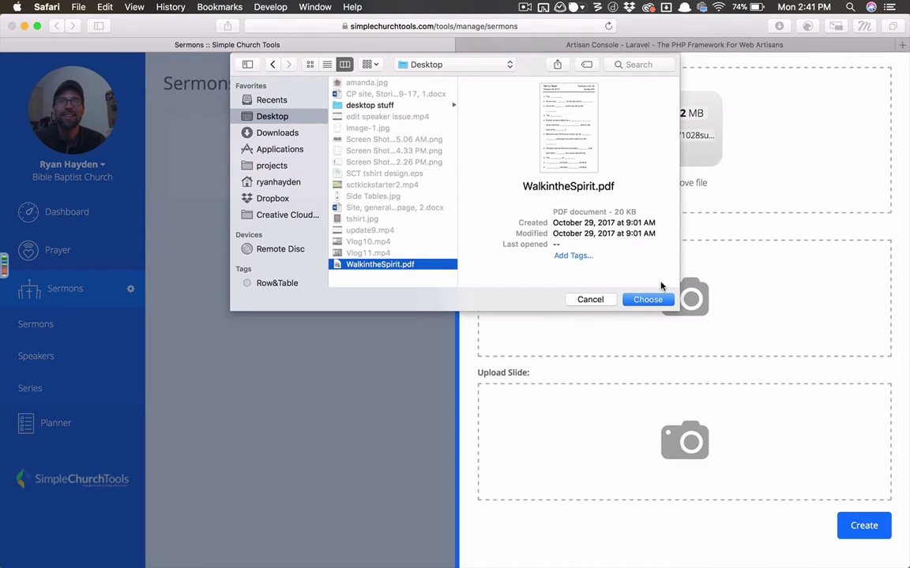
pyautogui.click(649, 298)
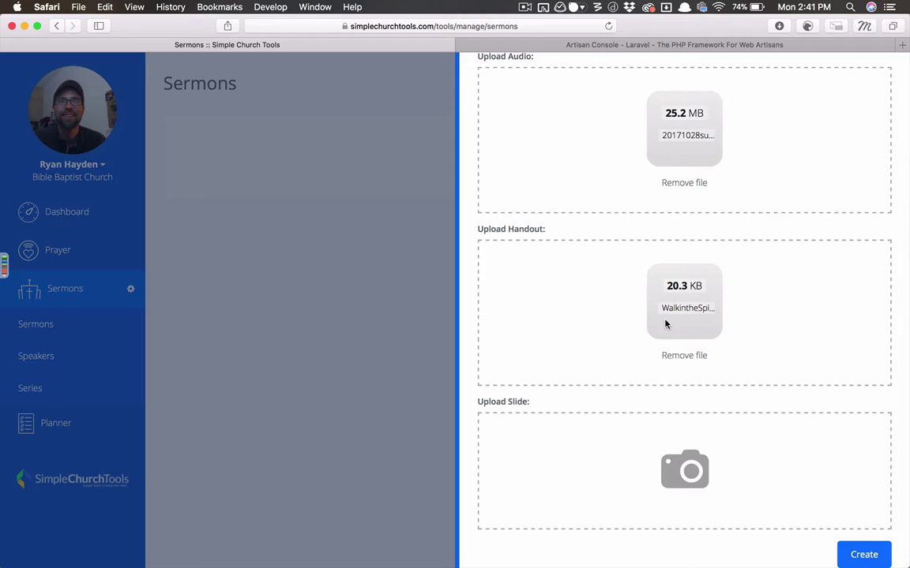